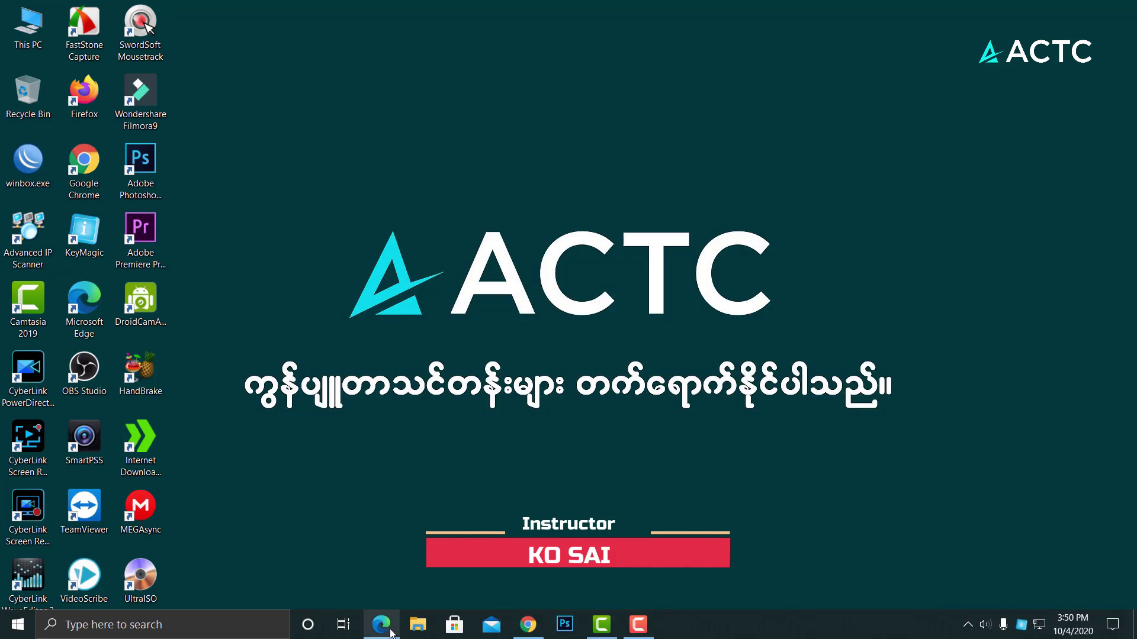
# - Launch Edge and load gmail.com to reach the Google sign-in page
pyautogui.click(389, 627)
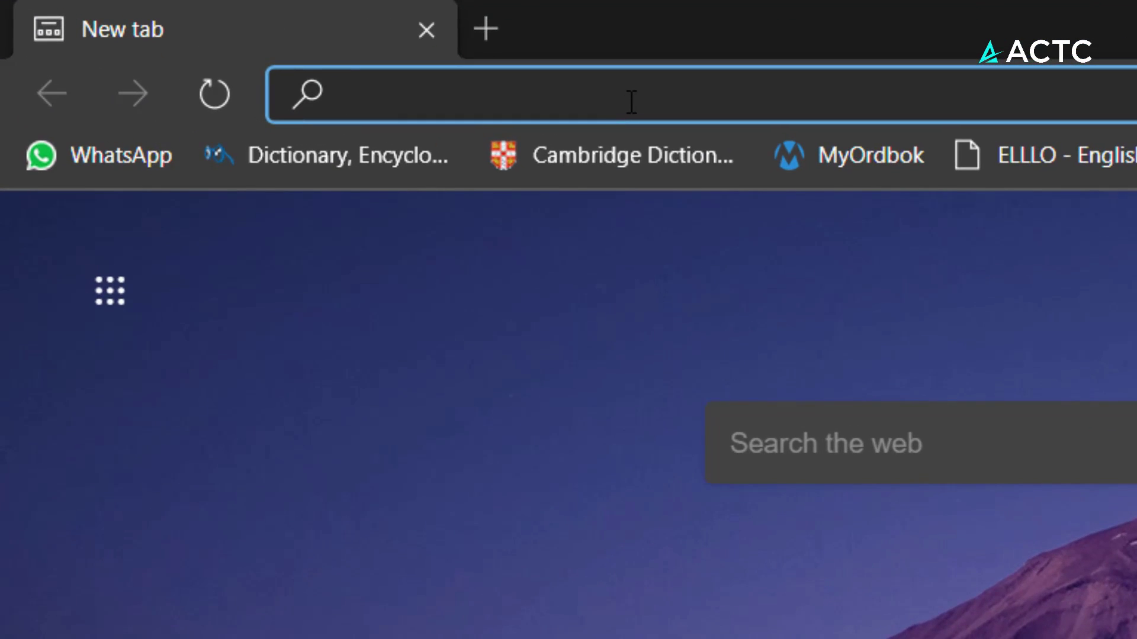
pyautogui.write('gmail.com')
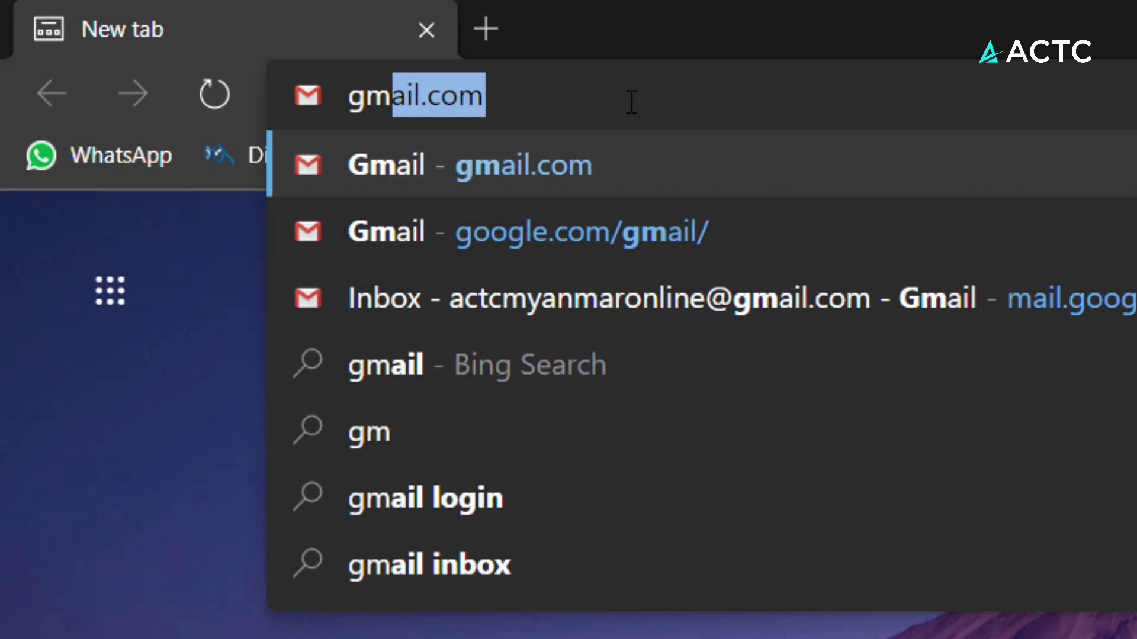
pyautogui.press('Return')
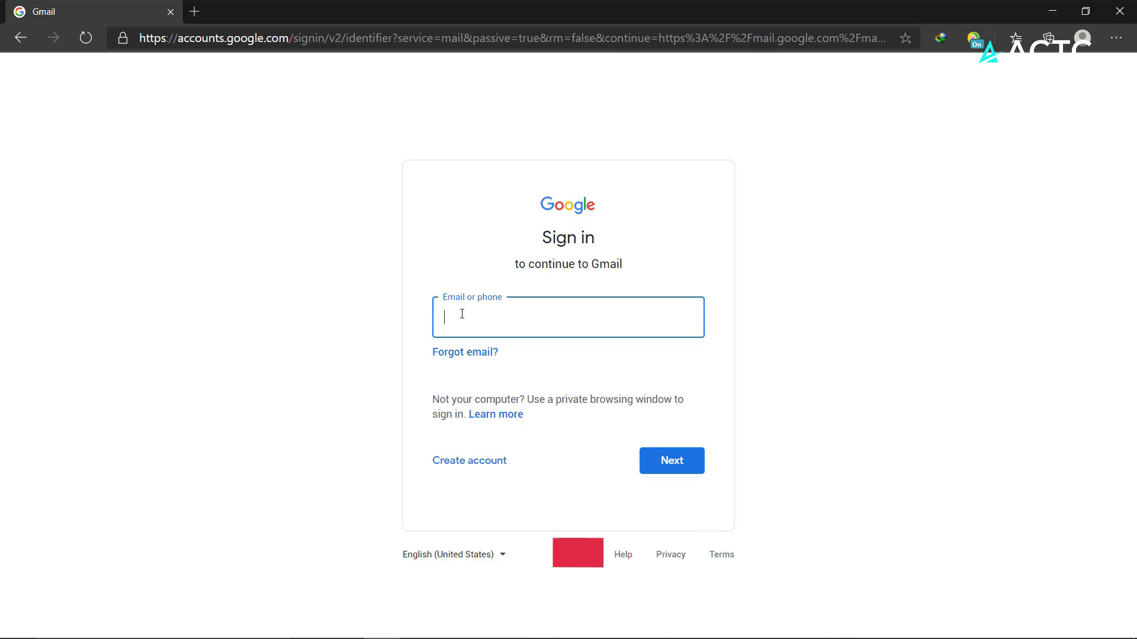
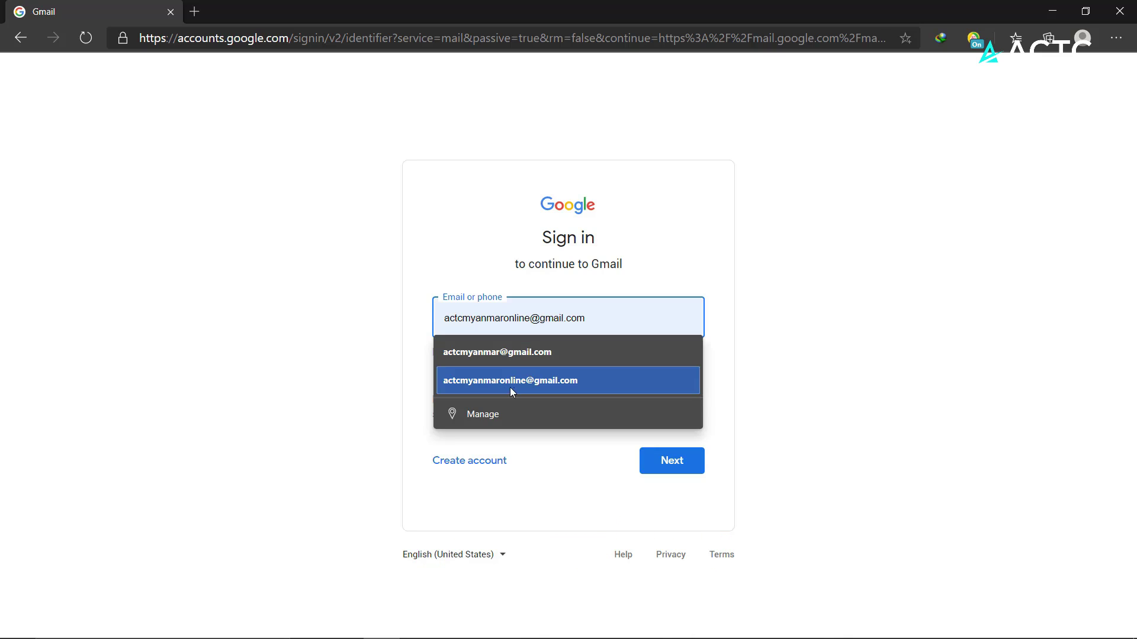
# - Fill in the second saved account email and continue to the password page
pyautogui.click(514, 388)
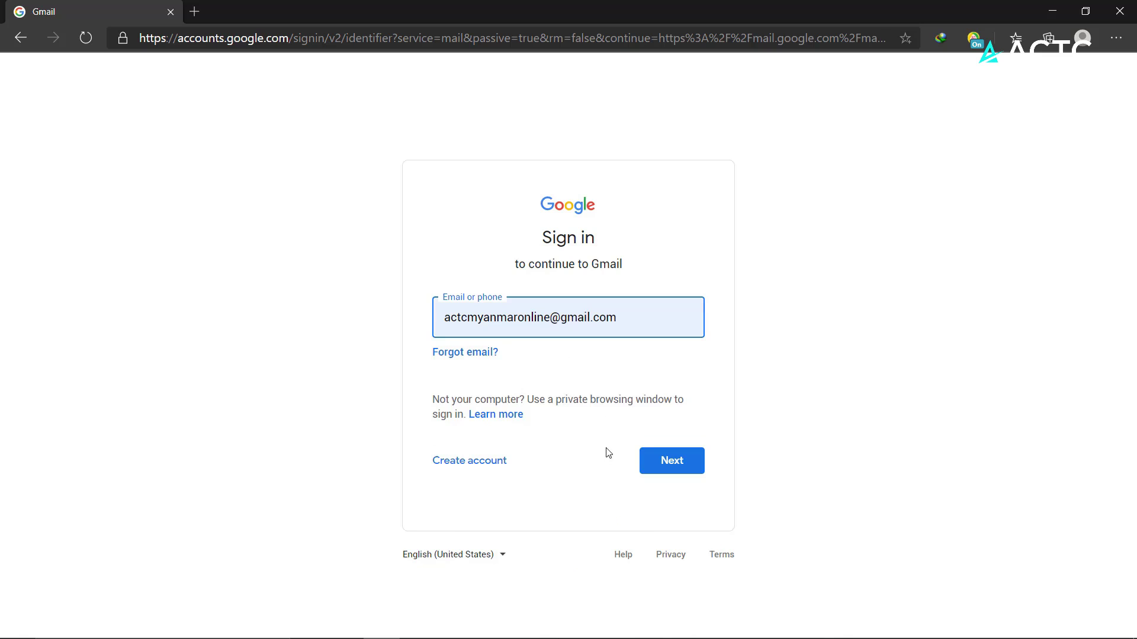
pyautogui.click(661, 463)
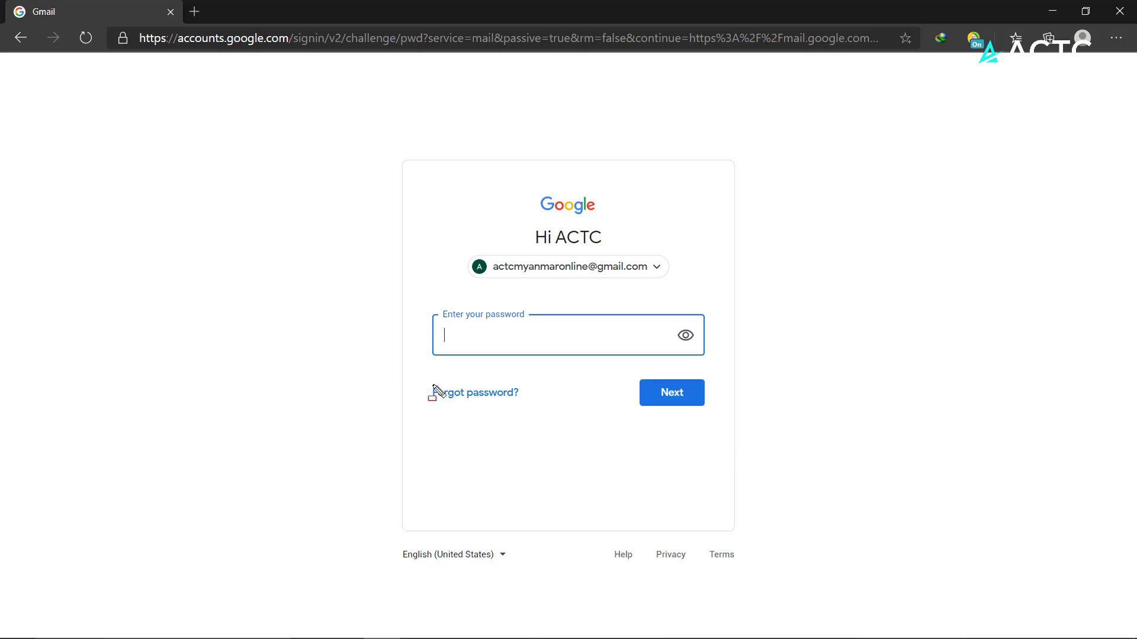
# - Choose 'Forgot password?' and then 'Try another way' to reach the verification-code option
pyautogui.moveTo(416, 372); pyautogui.dragTo(539, 413)
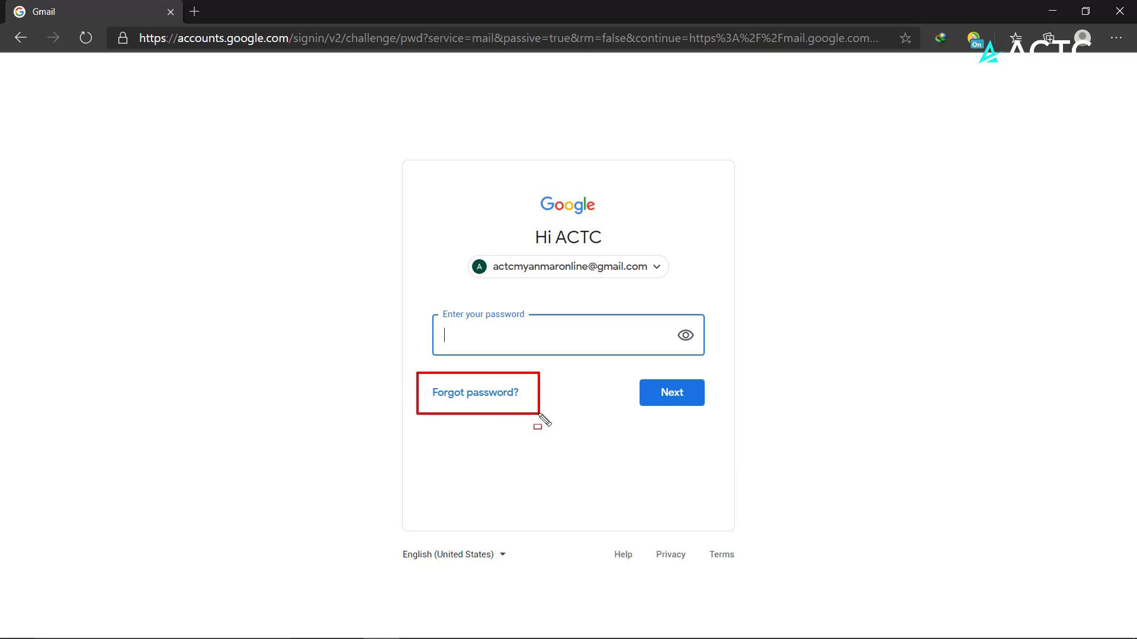
pyautogui.click(483, 397)
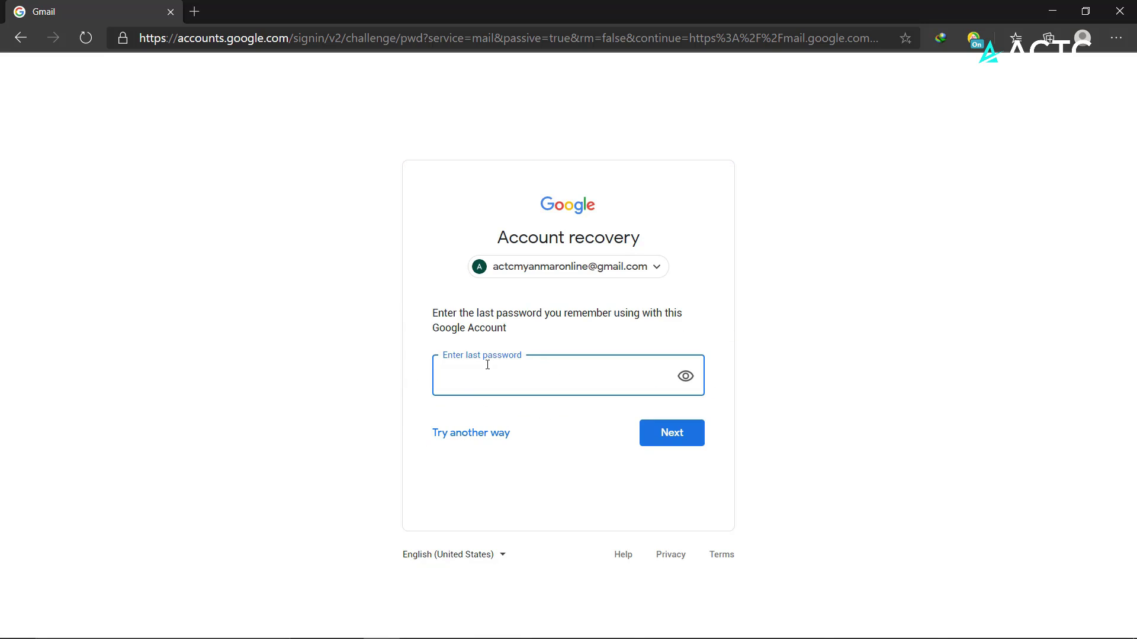
pyautogui.click(487, 435)
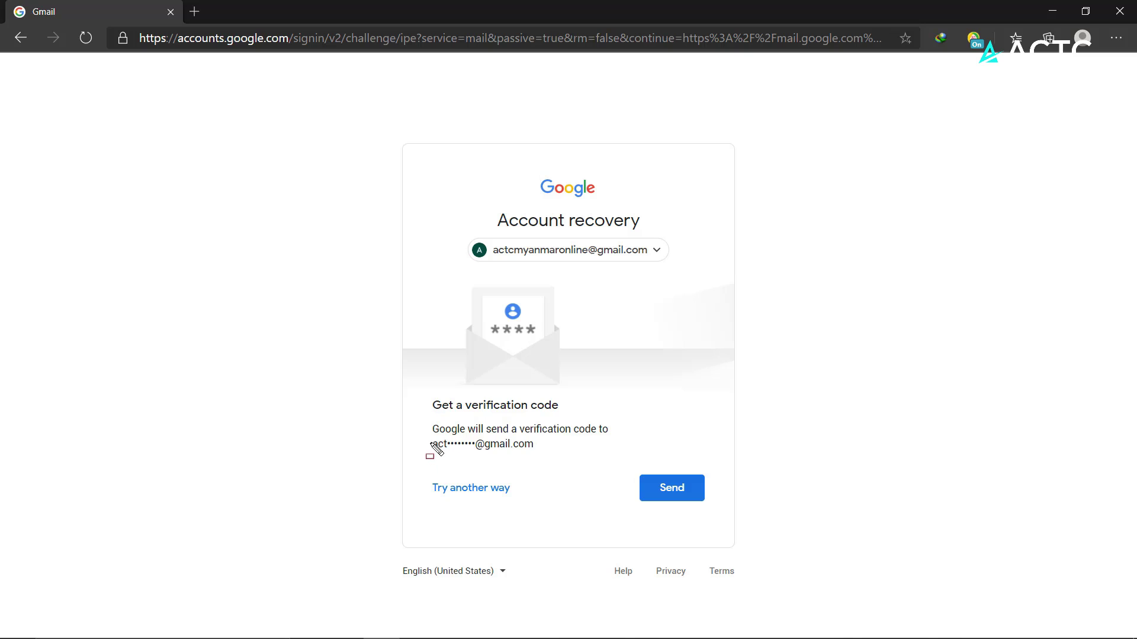
# - Send a verification code to the masked recovery email address
pyautogui.moveTo(422, 435); pyautogui.dragTo(546, 458)
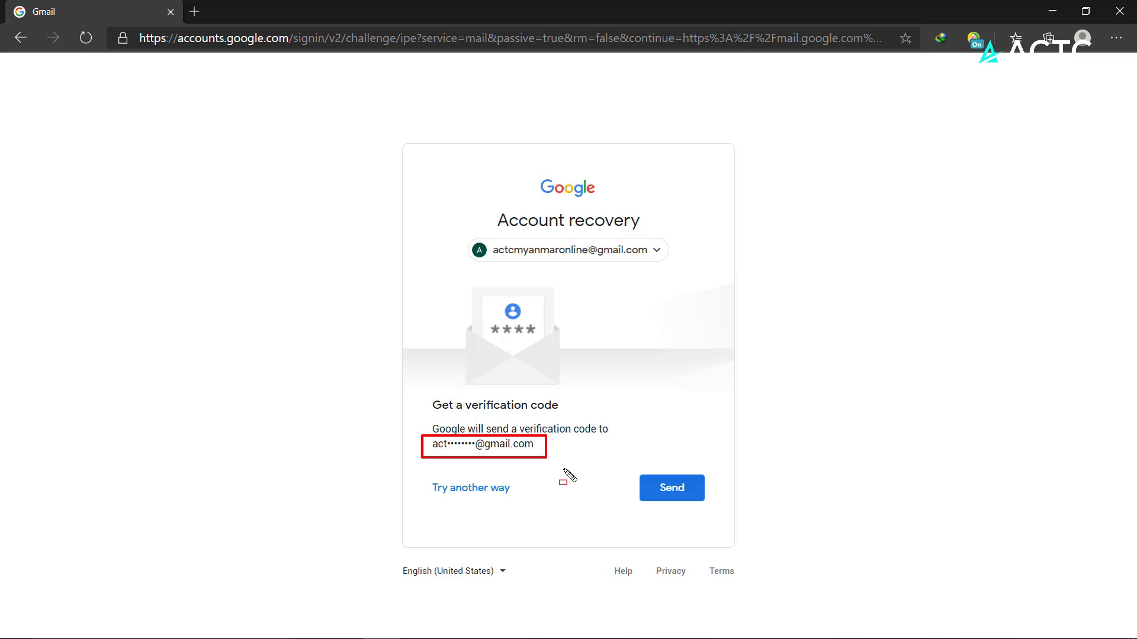
pyautogui.press('Escape')
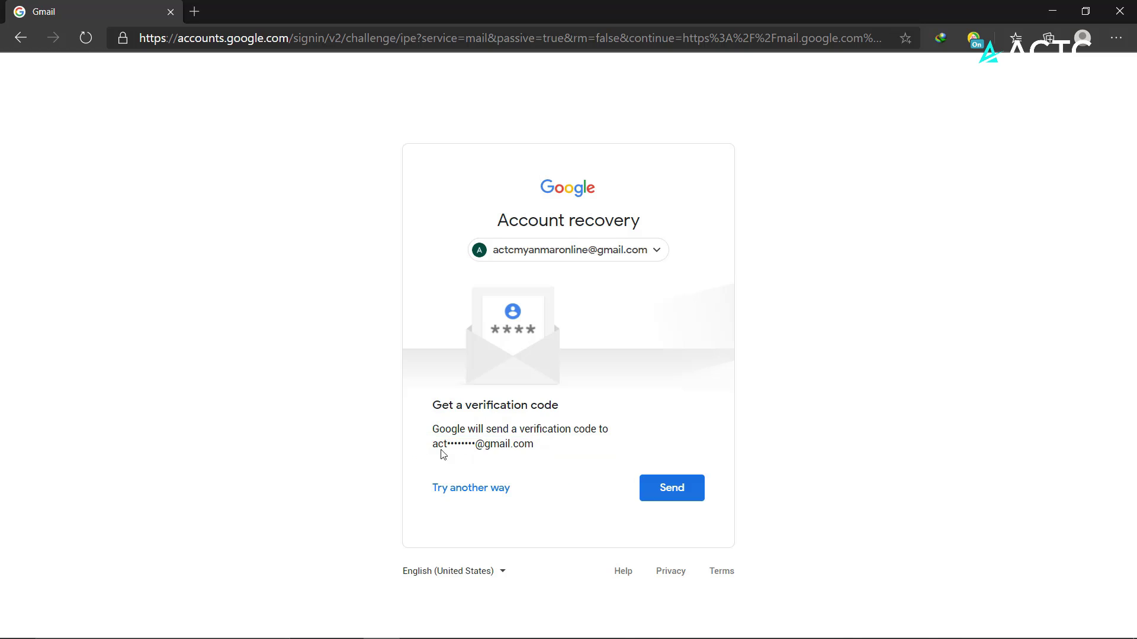
pyautogui.moveTo(434, 447); pyautogui.dragTo(544, 450)
pyautogui.click(551, 455)
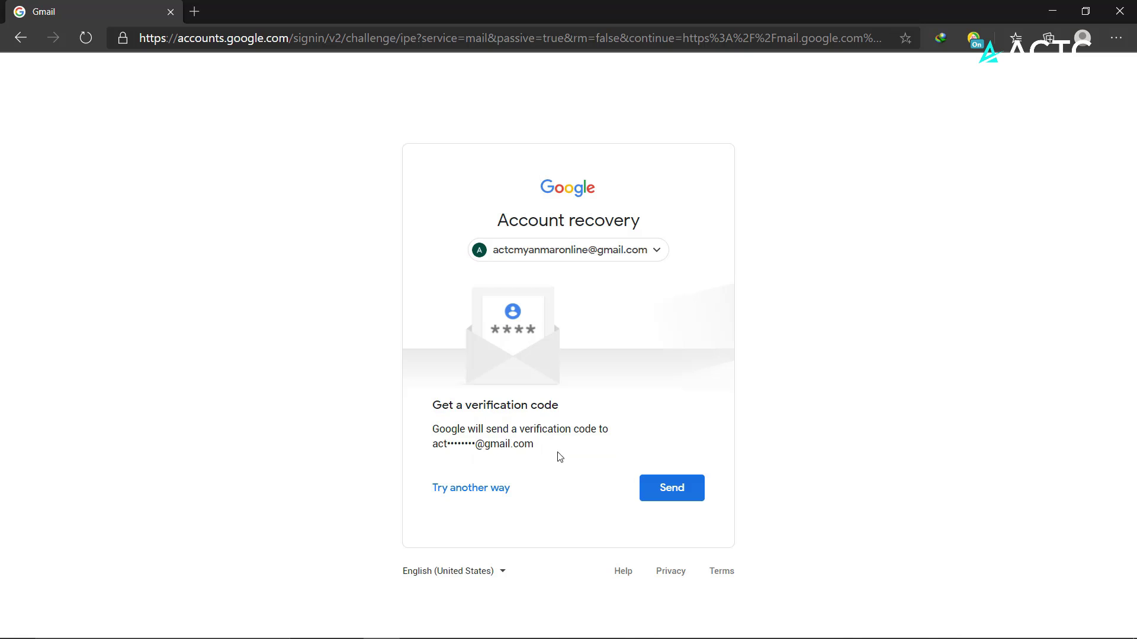
pyautogui.click(668, 495)
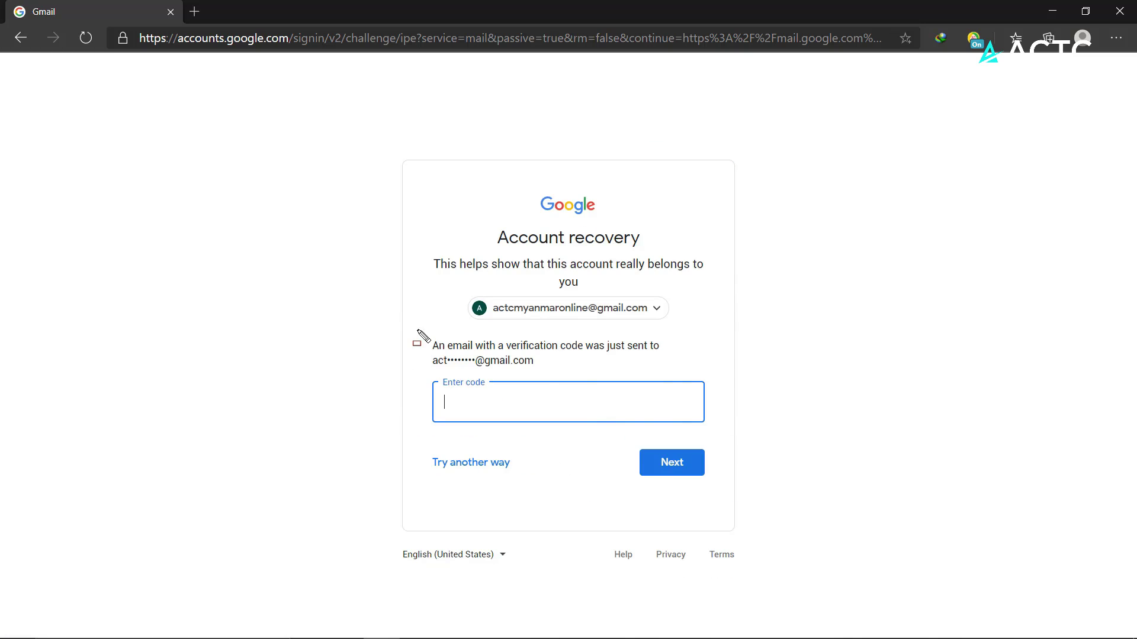
# - Switch to the Gmail inbox window holding the new Google Verification Code email
pyautogui.moveTo(417, 330); pyautogui.dragTo(720, 433)
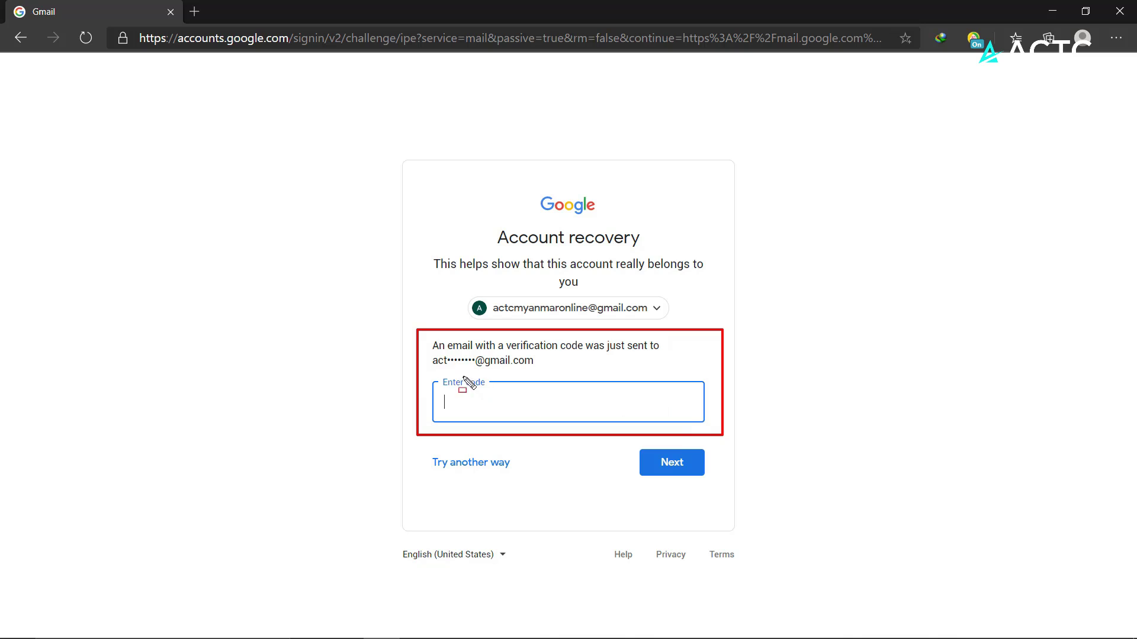
pyautogui.moveTo(429, 354); pyautogui.dragTo(544, 374)
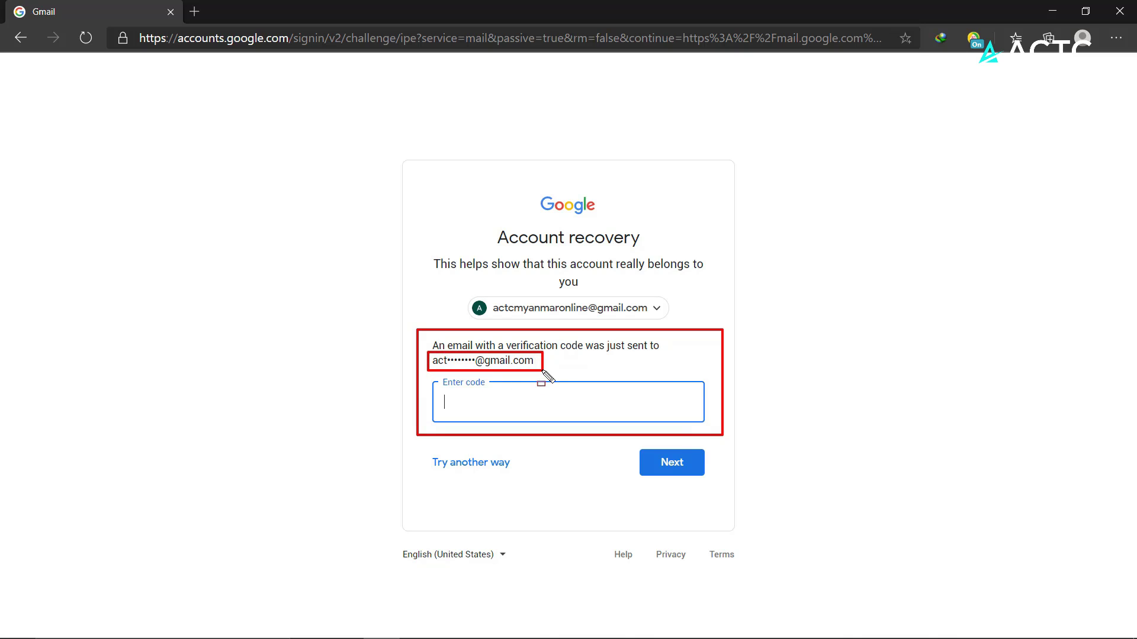
pyautogui.press('Escape')
pyautogui.click(527, 627)
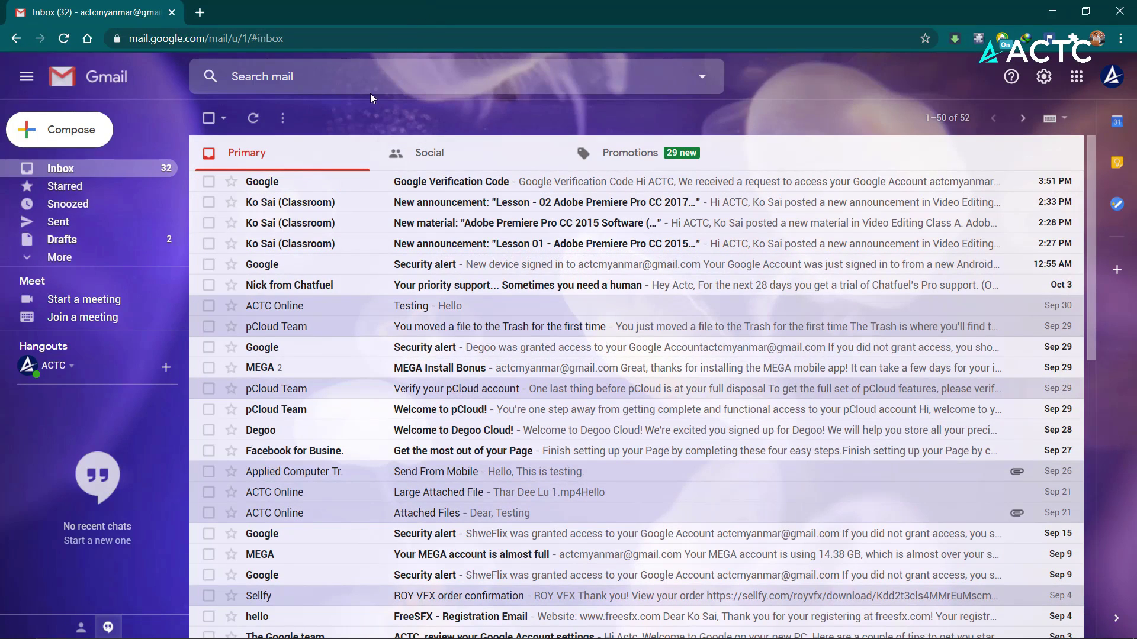
# - Open the Google Verification Code email from the inbox
pyautogui.hotkey('ctrl', '2')
pyautogui.moveTo(191, 168); pyautogui.dragTo(670, 197)
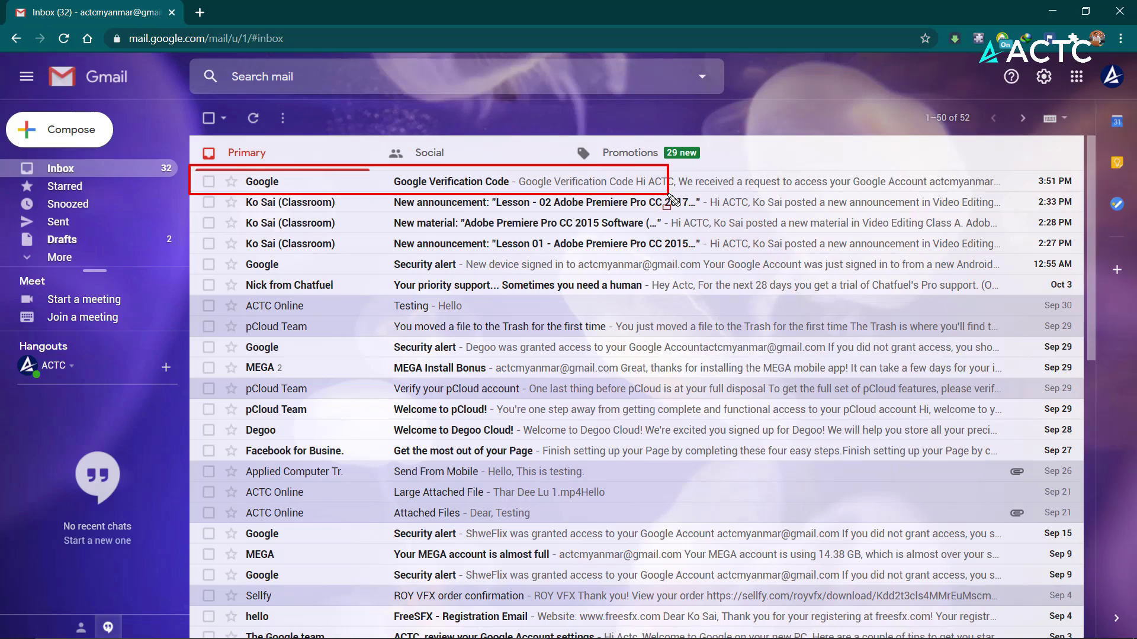
pyautogui.press('Escape')
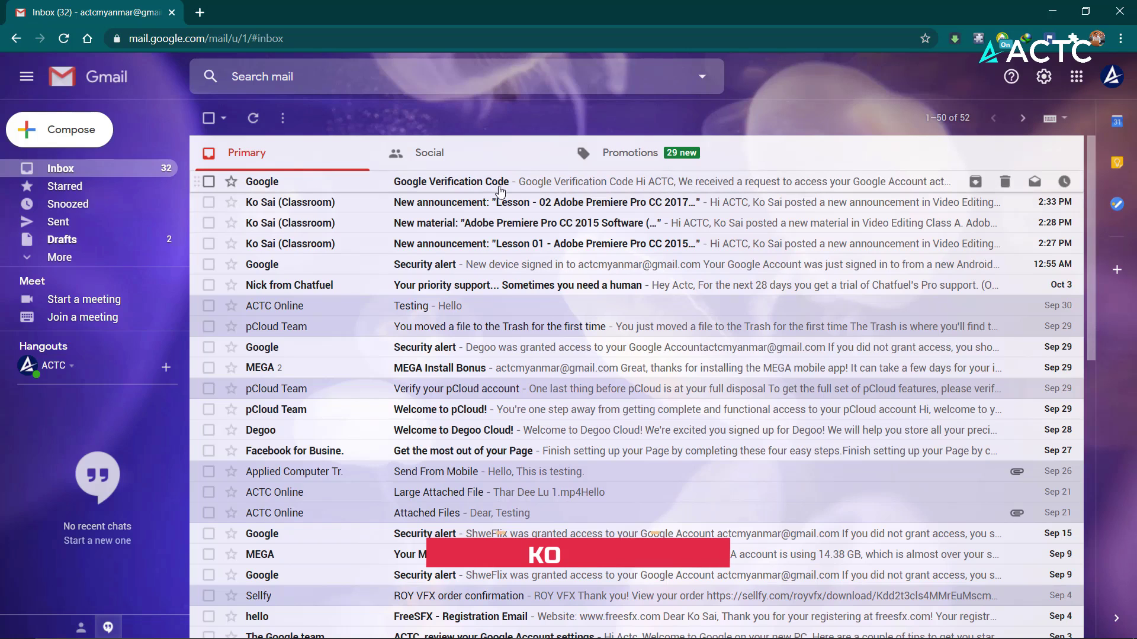
pyautogui.click(503, 185)
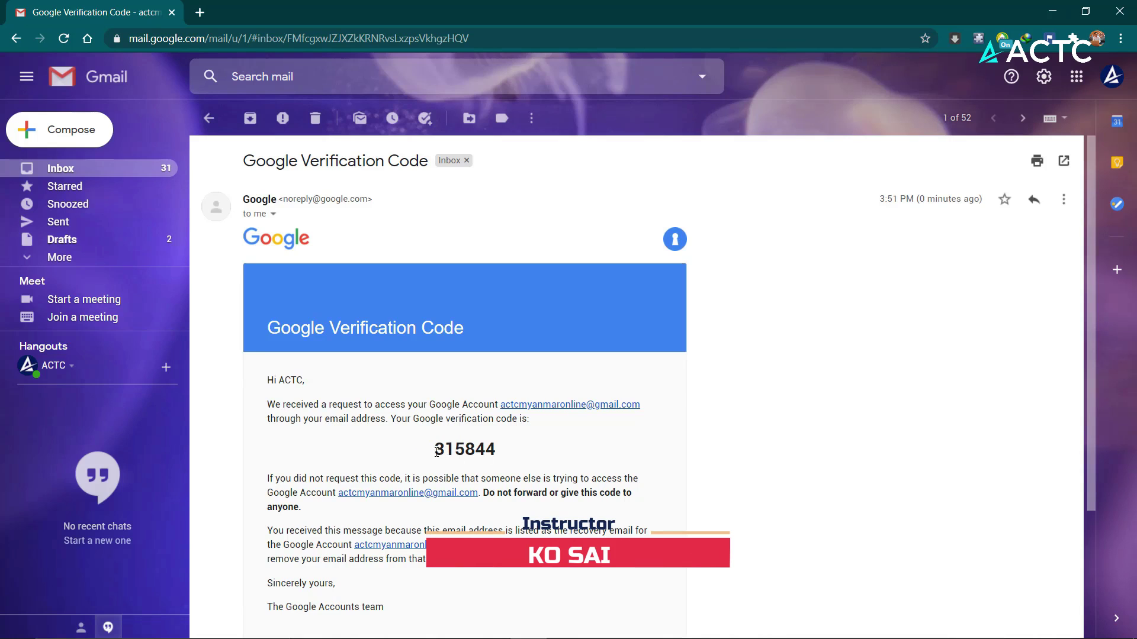
pyautogui.moveTo(410, 431); pyautogui.dragTo(535, 480)
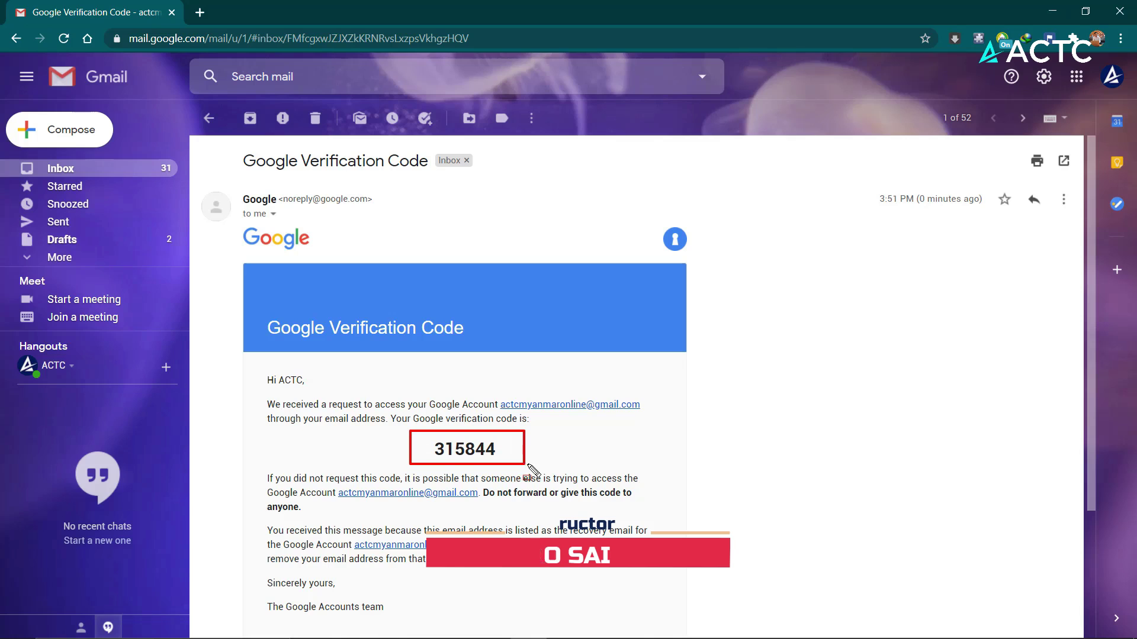
pyautogui.press('Escape')
pyautogui.moveTo(434, 448); pyautogui.dragTo(495, 449)
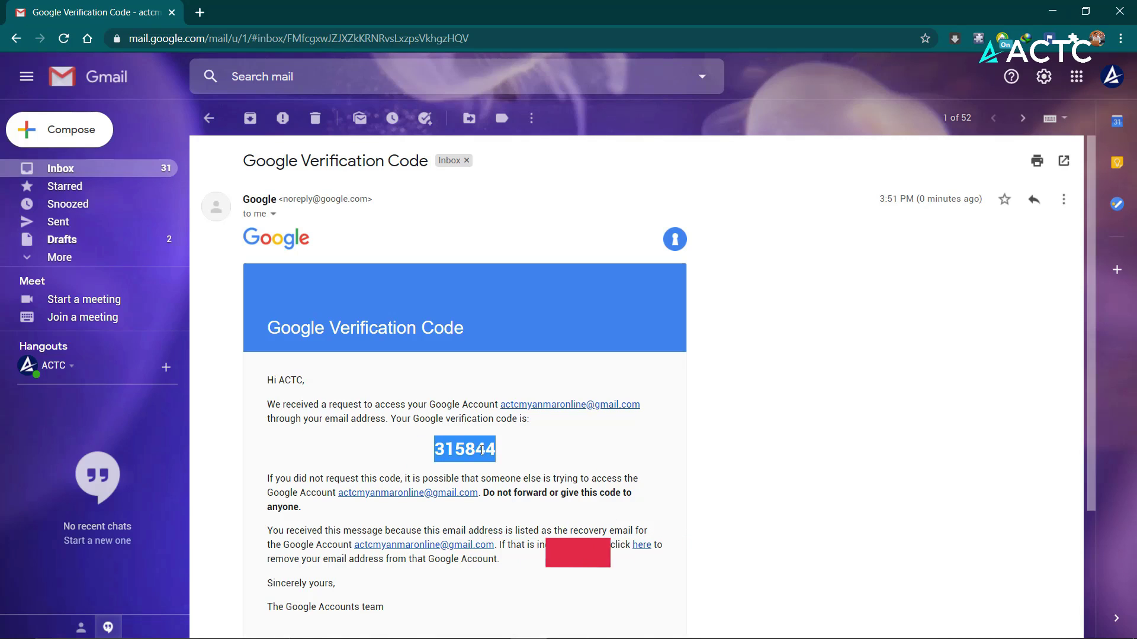
pyautogui.rightClick(482, 447)
pyautogui.click(515, 464)
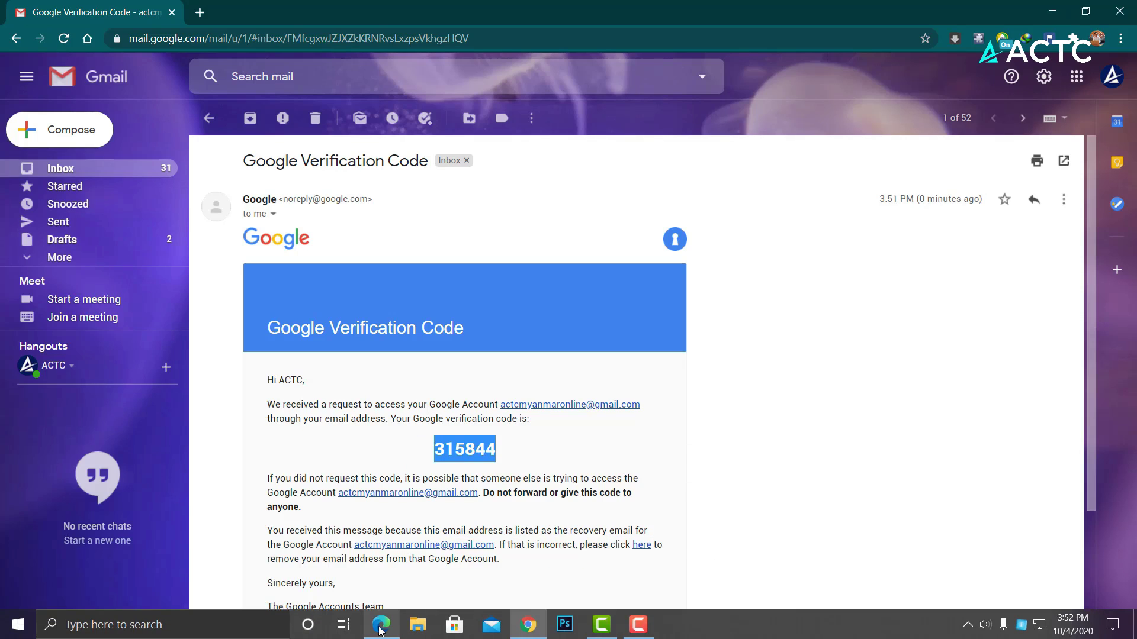
pyautogui.click(400, 626)
pyautogui.rightClick(491, 400)
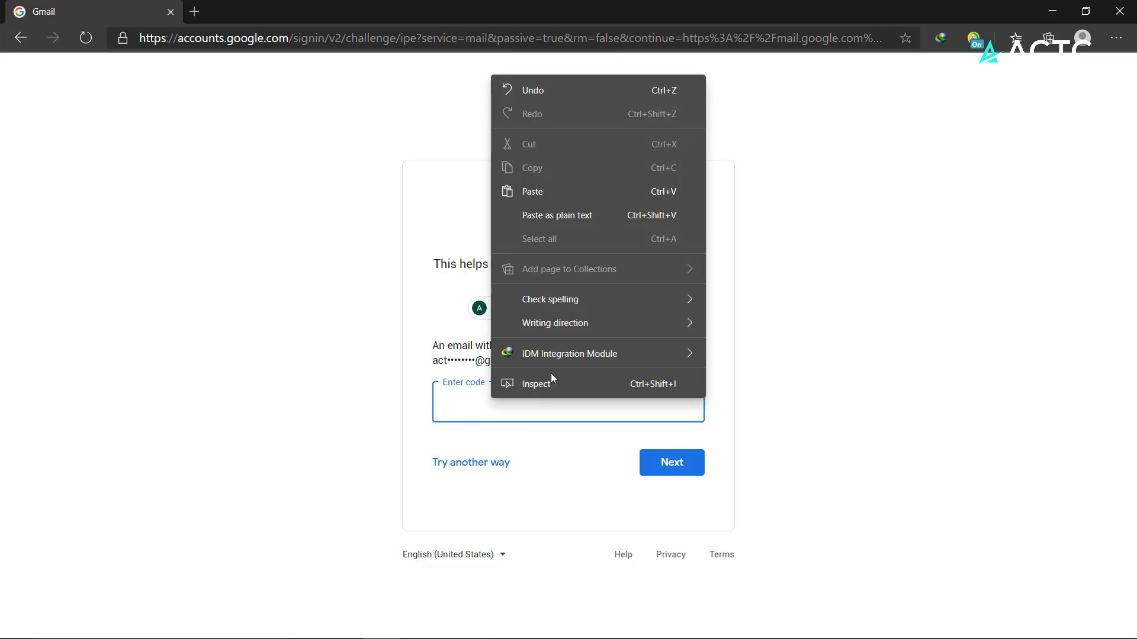
pyautogui.click(535, 194)
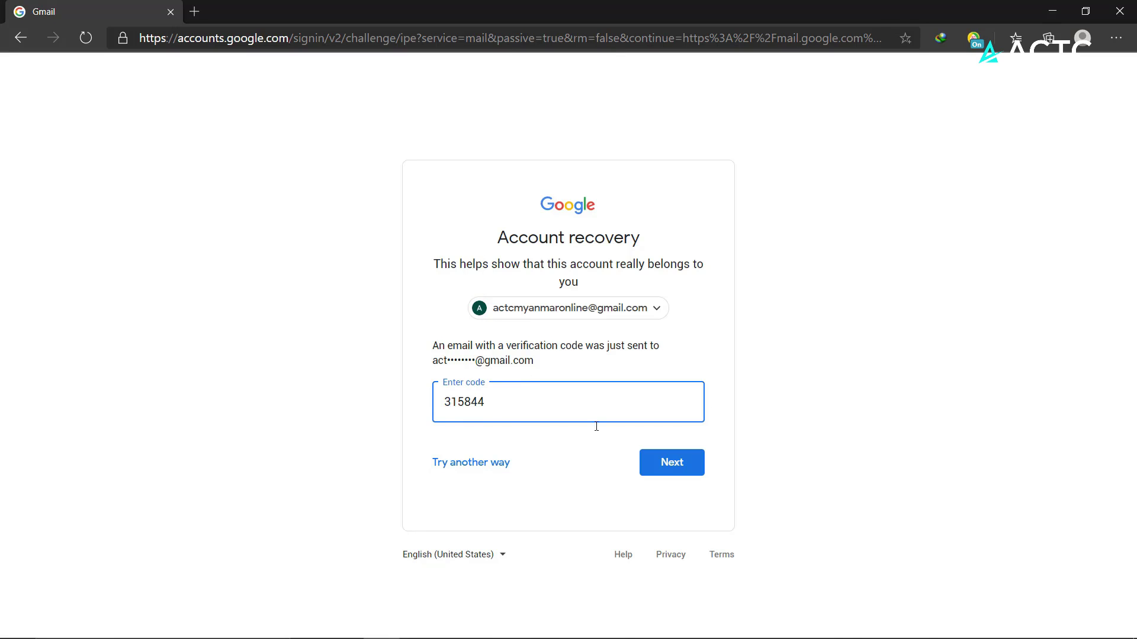
pyautogui.click(659, 469)
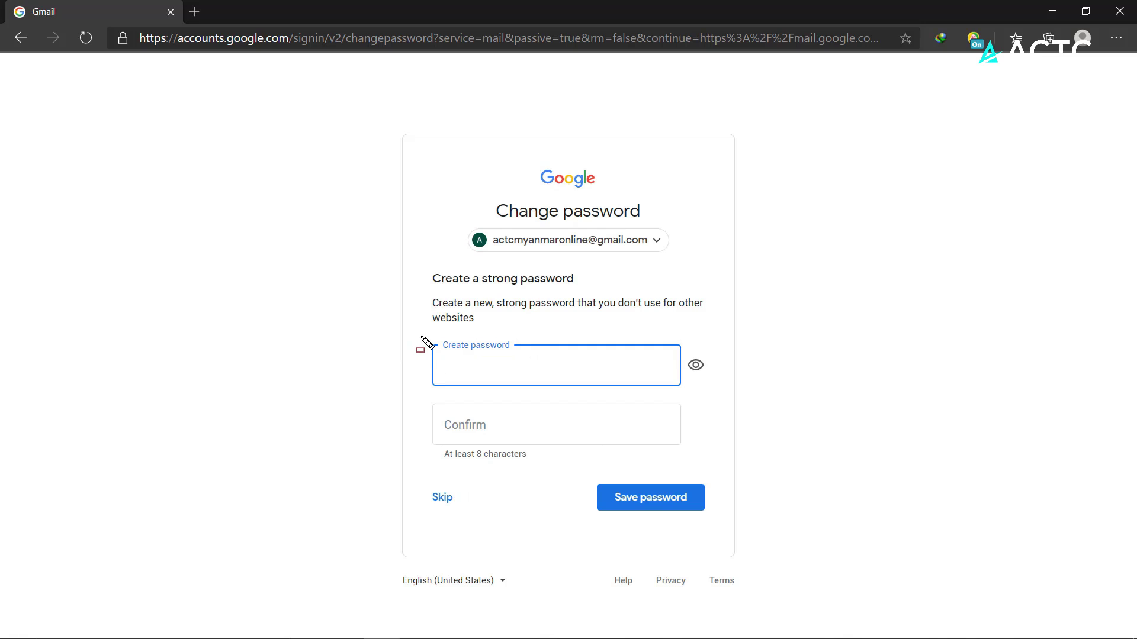
# - Enter the new password in both Create password and Confirm, then save it
pyautogui.moveTo(422, 336); pyautogui.dragTo(705, 392)
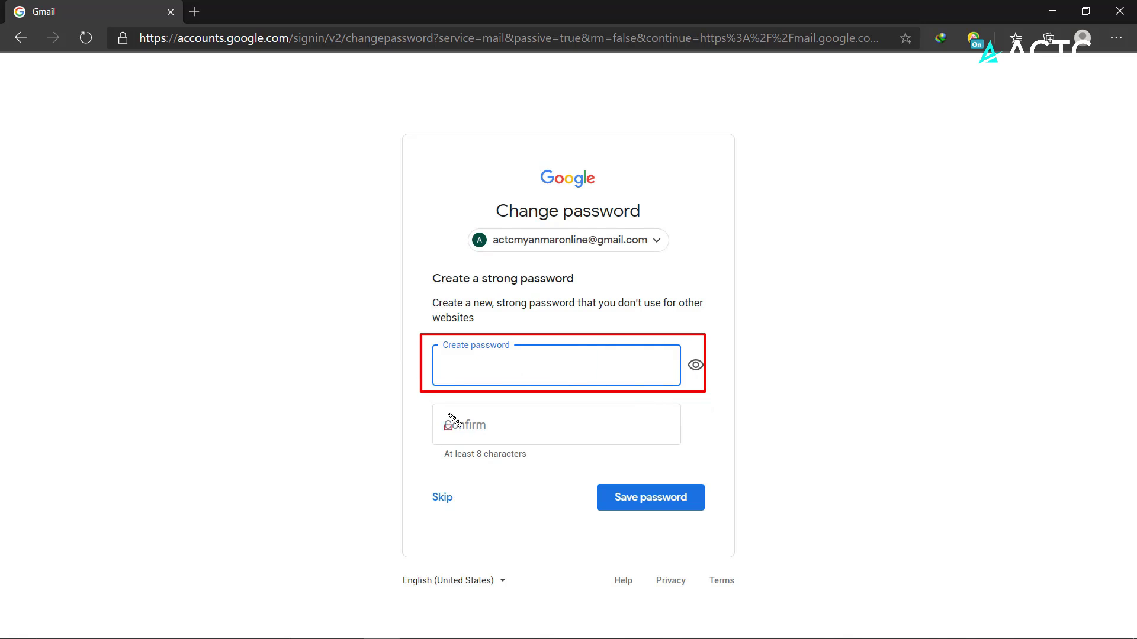
pyautogui.moveTo(423, 396); pyautogui.dragTo(706, 456)
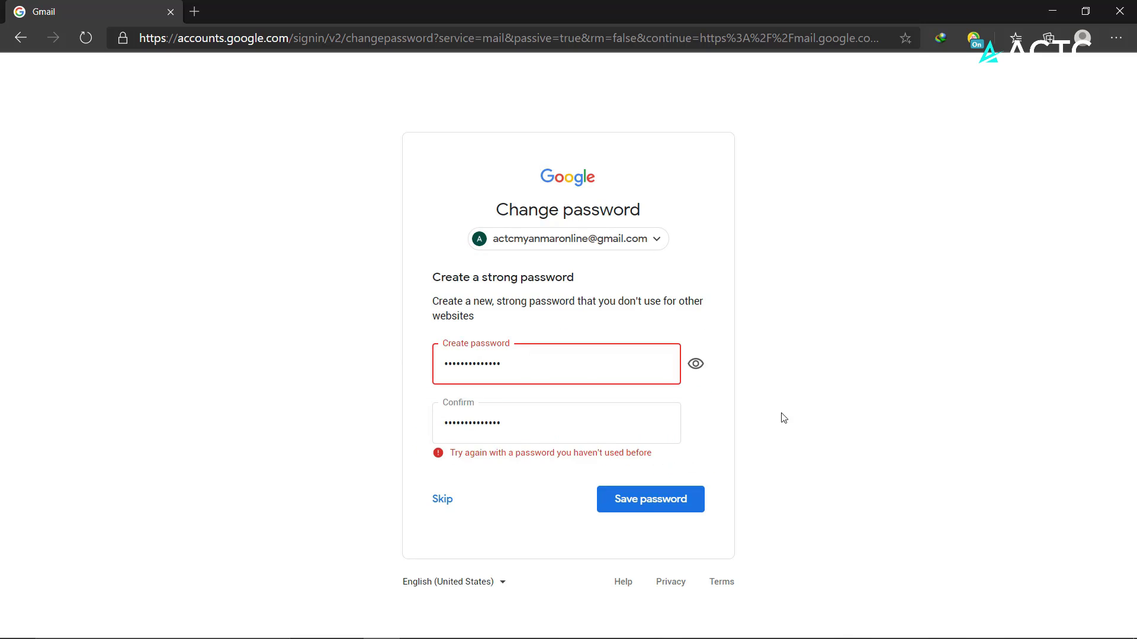
pyautogui.click(645, 507)
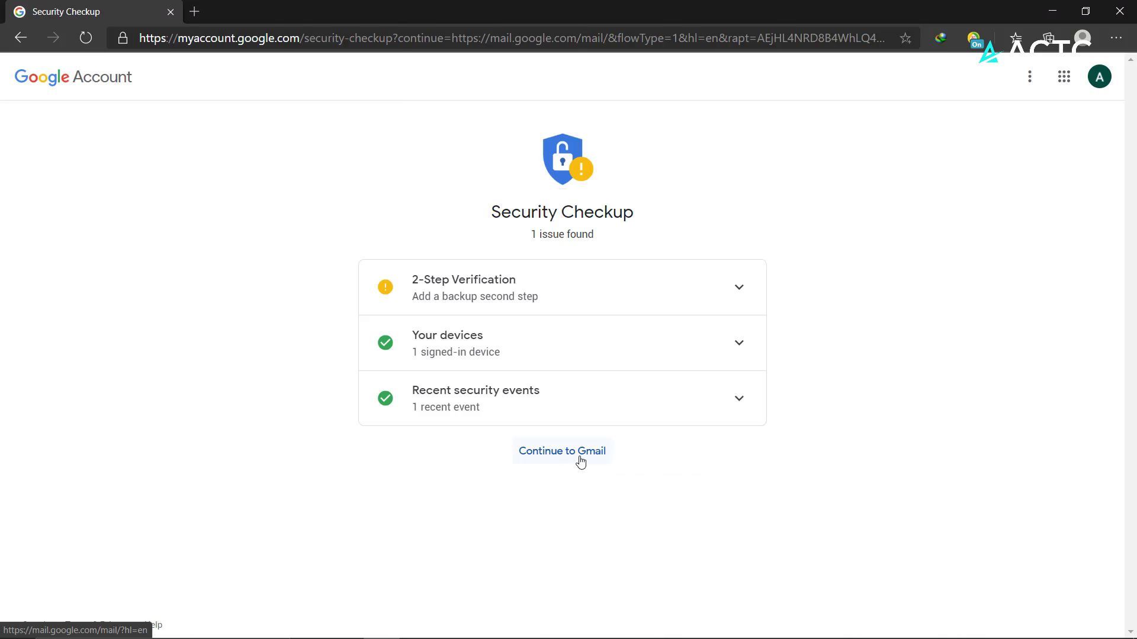
# - Continue to the Gmail inbox and close the desktop notifications prompt
pyautogui.click(583, 456)
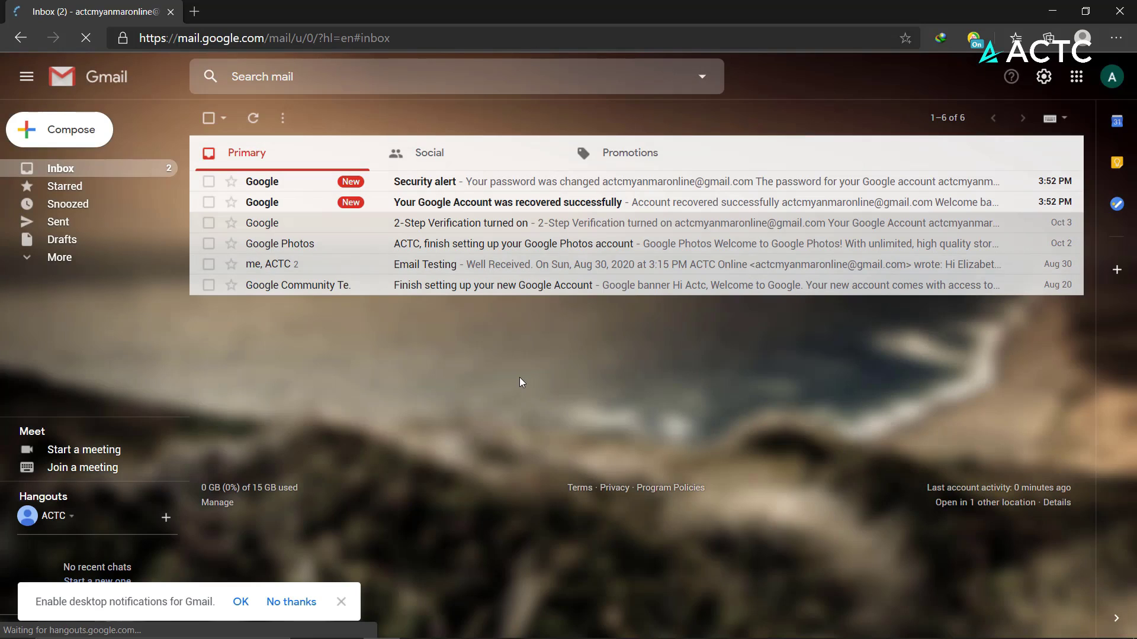
pyautogui.click(342, 601)
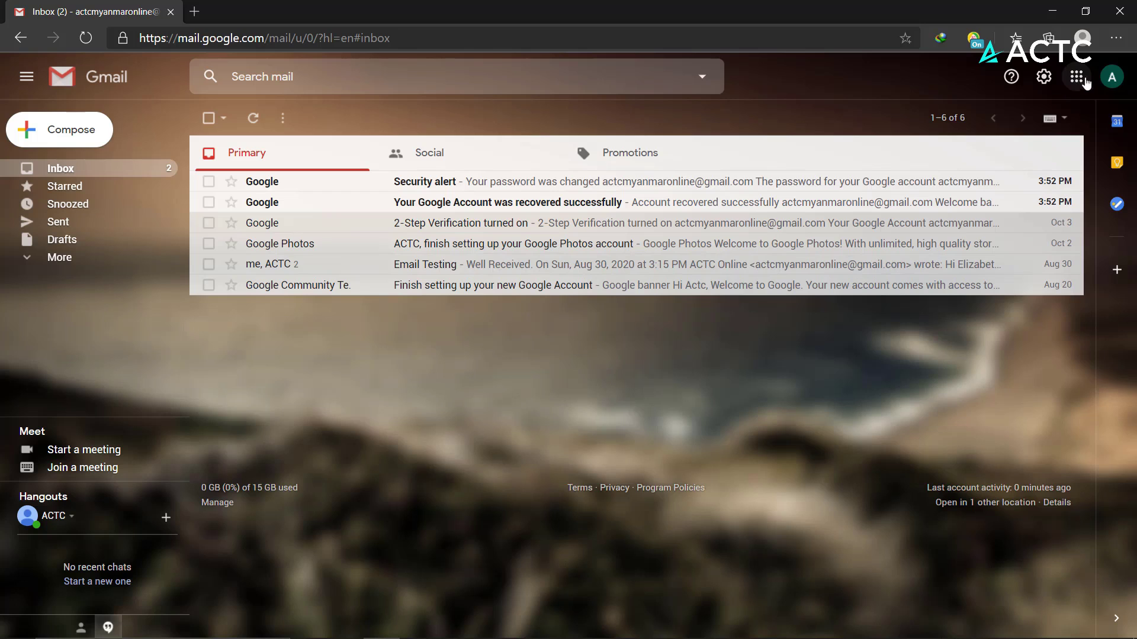
# - Go from the account menu to Google Account Security to view the recovery phone and email
pyautogui.click(1112, 77)
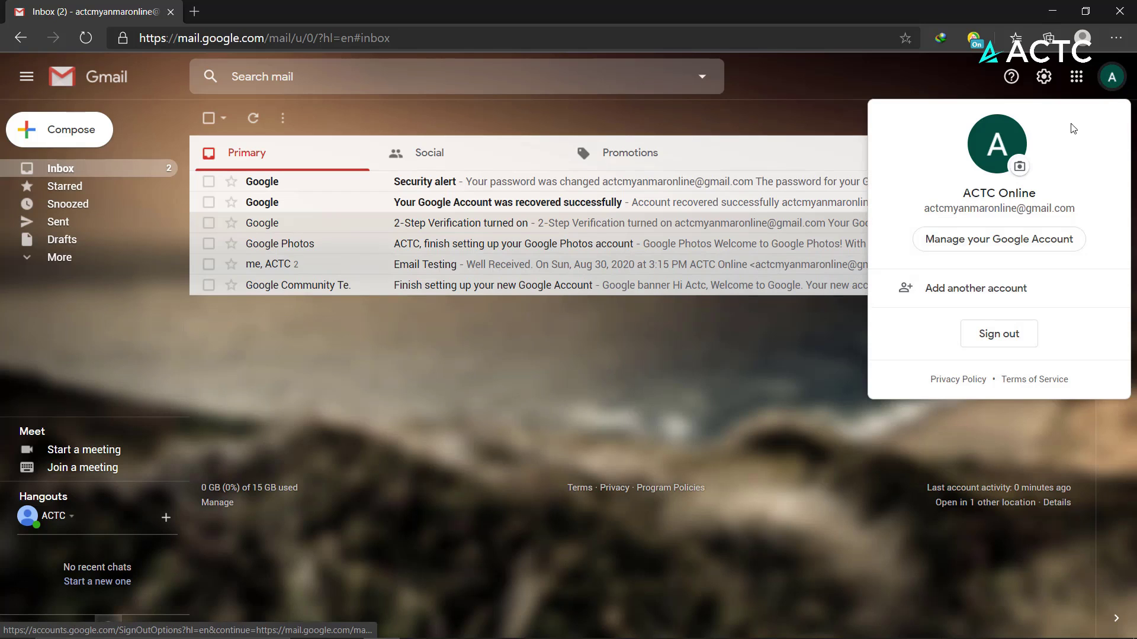
pyautogui.click(980, 254)
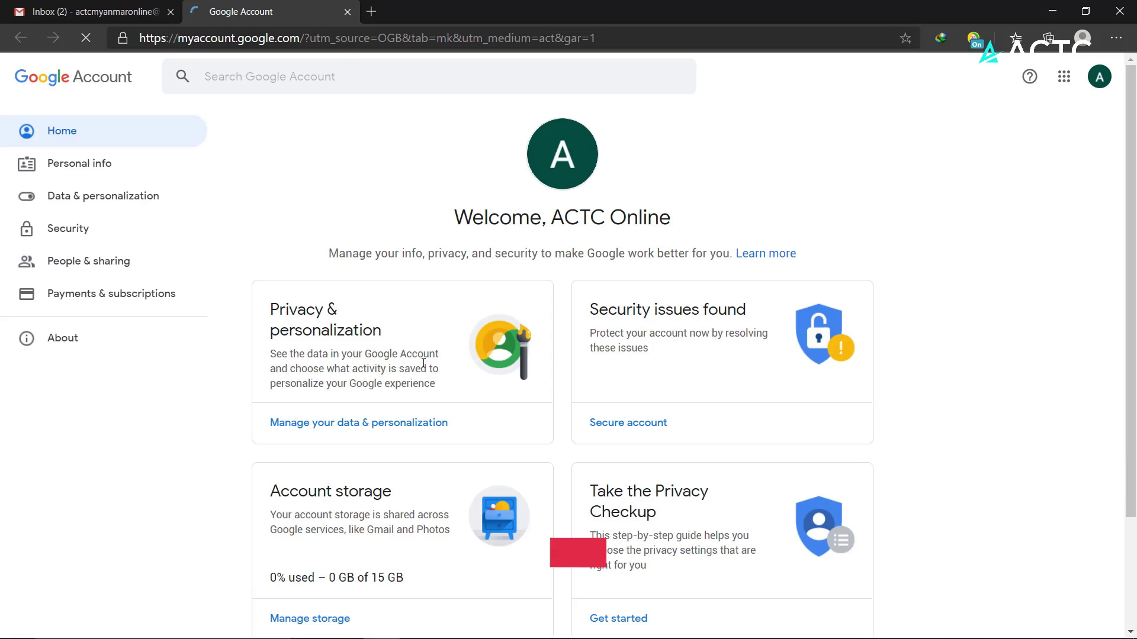
pyautogui.click(78, 233)
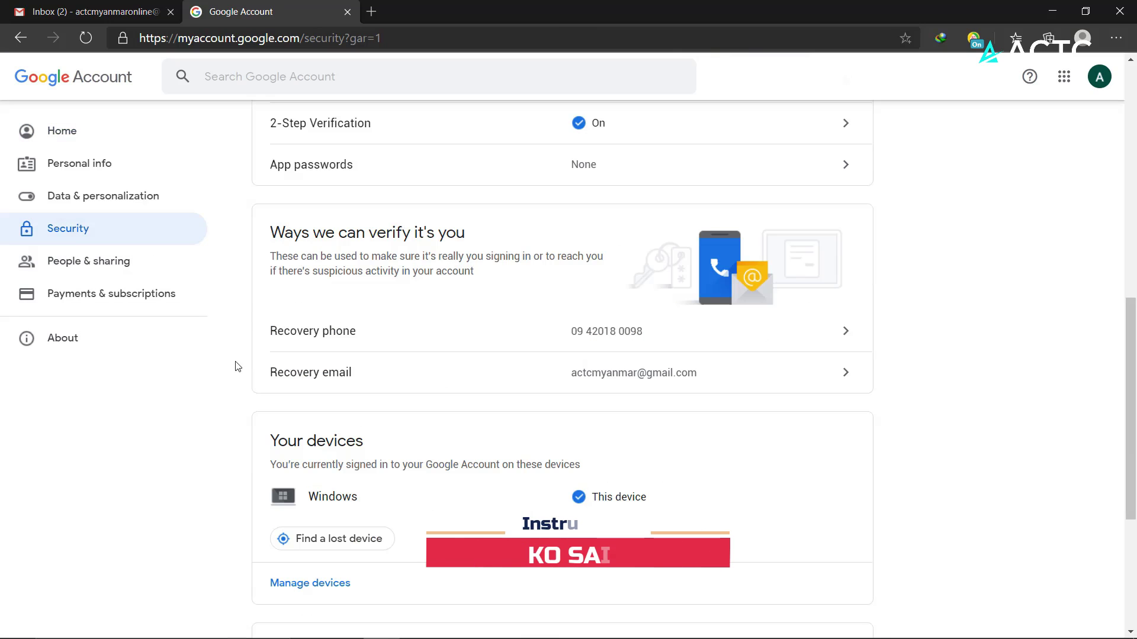
pyautogui.moveTo(240, 311); pyautogui.dragTo(883, 402)
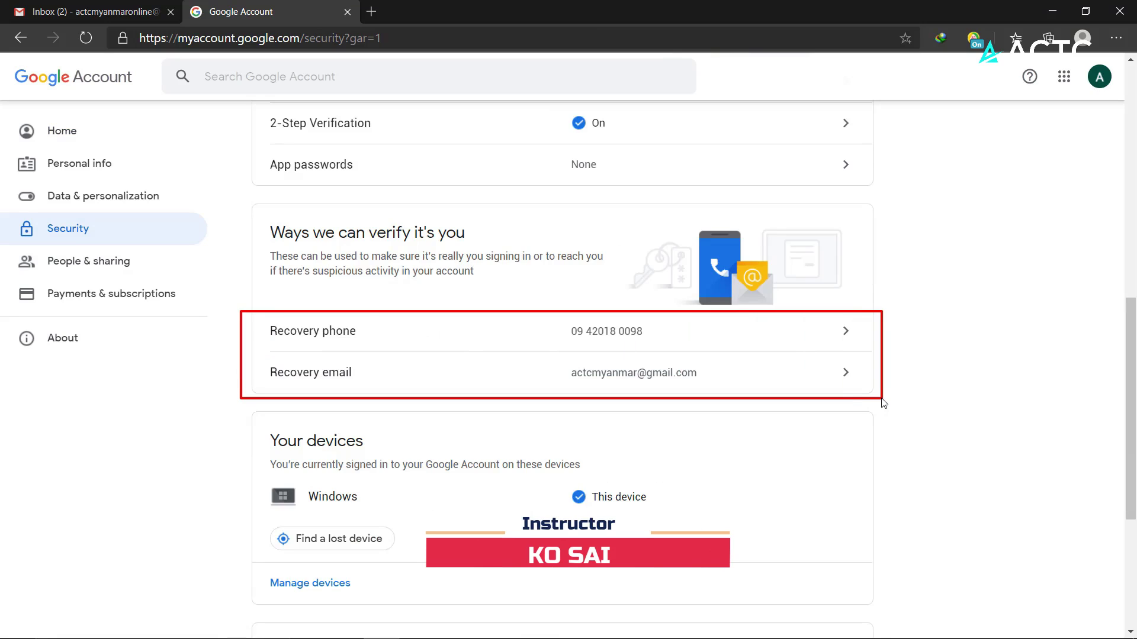